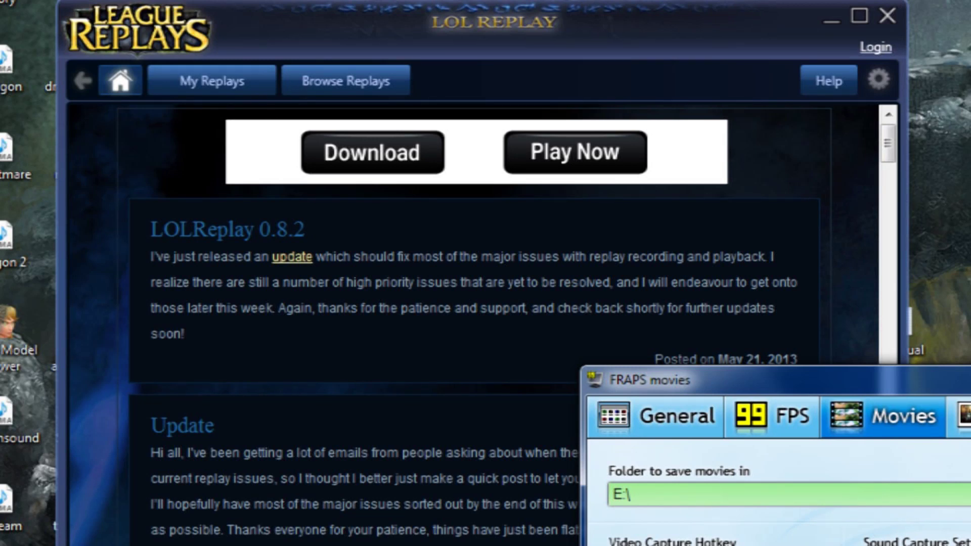
Show the list of saved replays and open the LOL Replay settings.
{"action": "left_click_drag", "start_coordinate": [494, 22], "coordinate": [517, 21]}
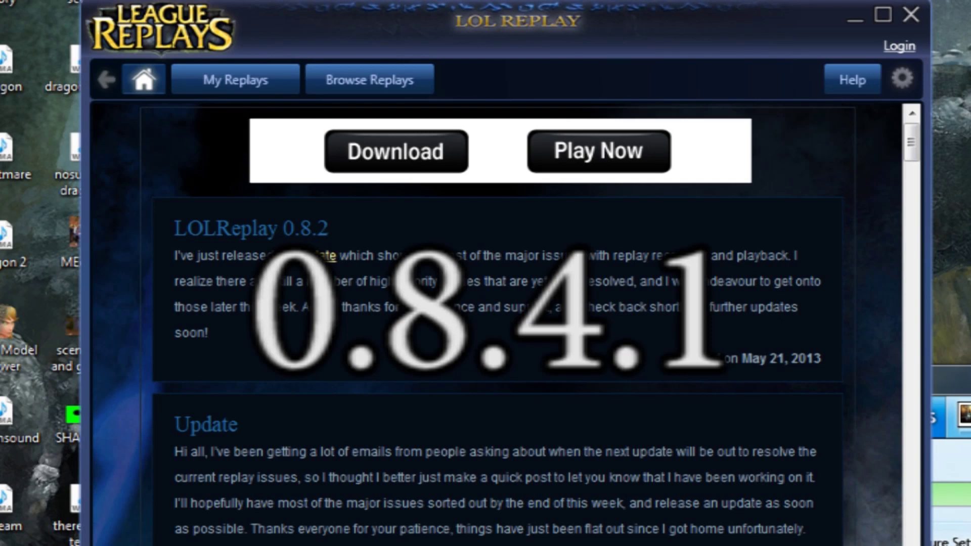
{"action": "left_click", "coordinate": [235, 79]}
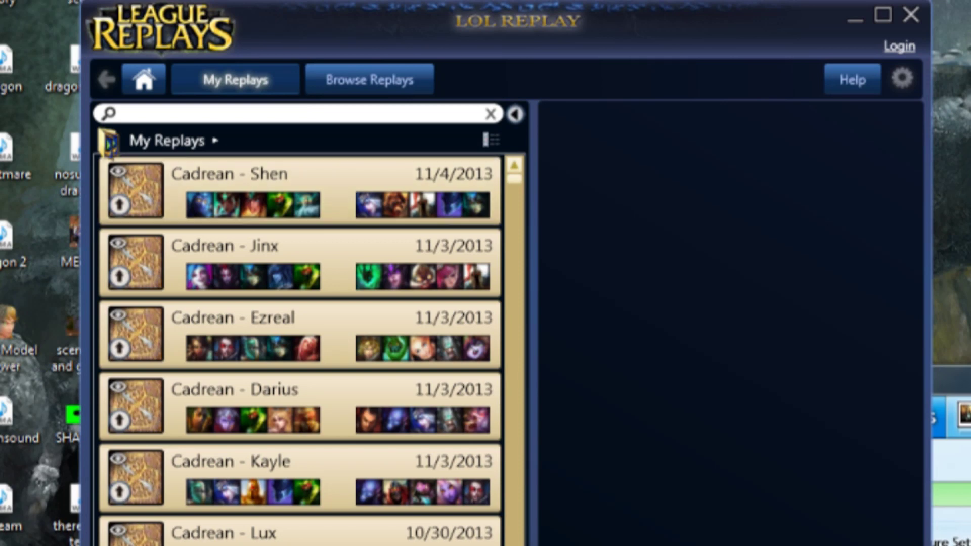
{"action": "left_click", "coordinate": [902, 78]}
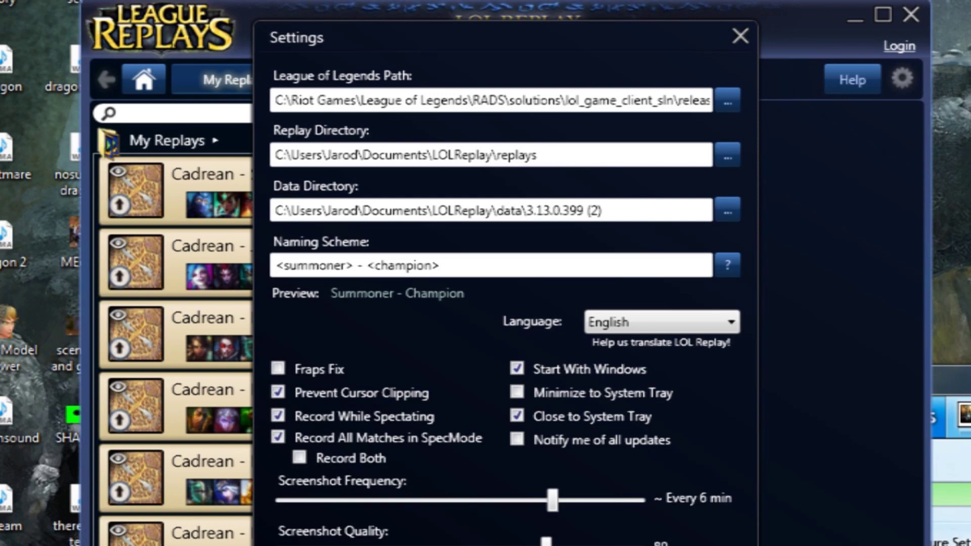
Open a maximized Windows Explorer window and go to the RADS folder in C:\Riot Games\League of Legends.
{"action": "key", "text": "super+e"}
{"action": "key", "text": "super+Up"}
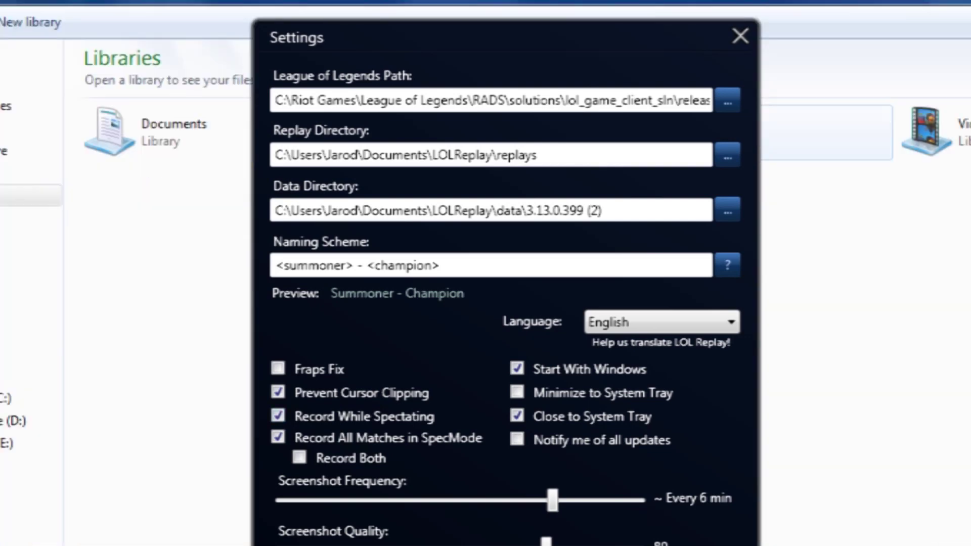
{"action": "left_click_drag", "start_coordinate": [595, 38], "coordinate": [199, 481]}
{"action": "left_click", "coordinate": [5, 399]}
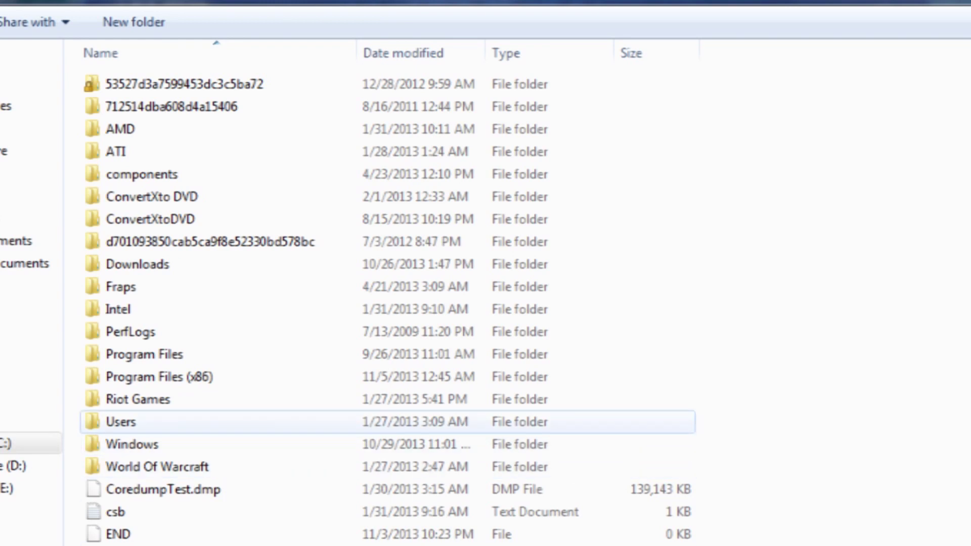
{"action": "double_click", "coordinate": [138, 399]}
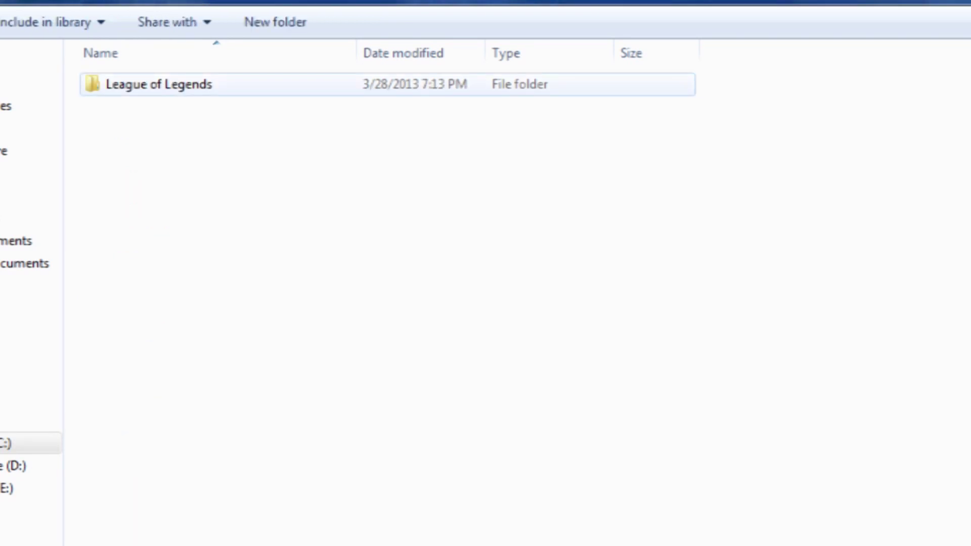
{"action": "double_click", "coordinate": [159, 84]}
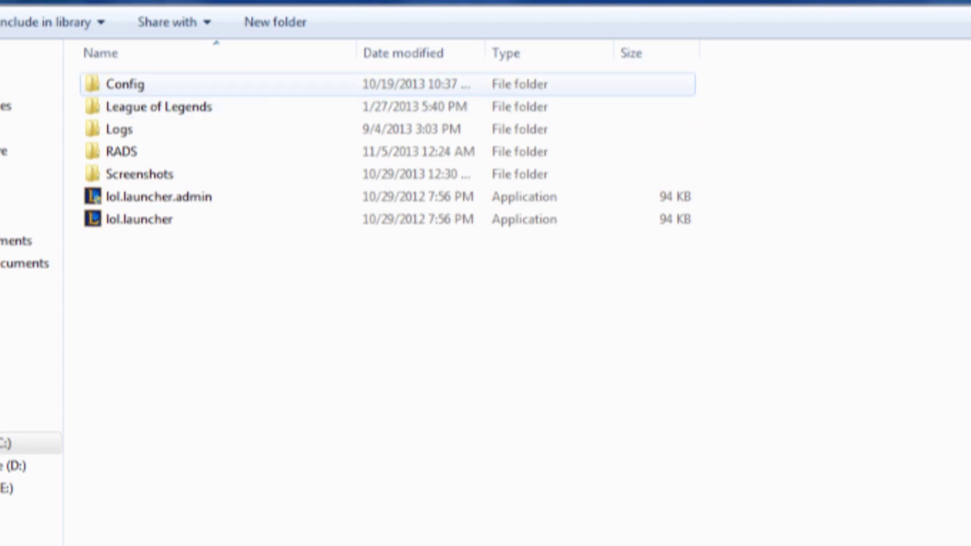
{"action": "double_click", "coordinate": [121, 151]}
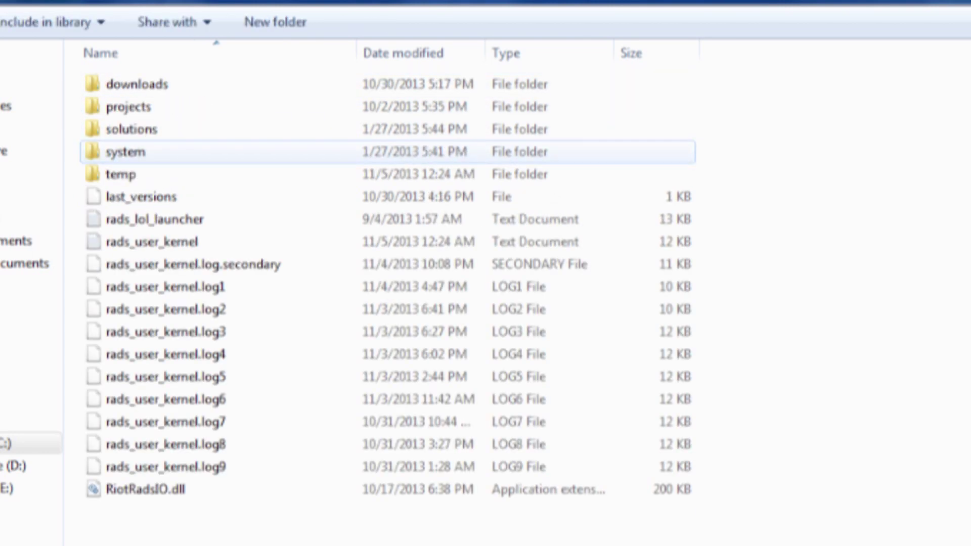
Go from the RADS folder through solutions, lol_game_client_sln and releases to the release's deploy folder.
{"action": "double_click", "coordinate": [132, 129]}
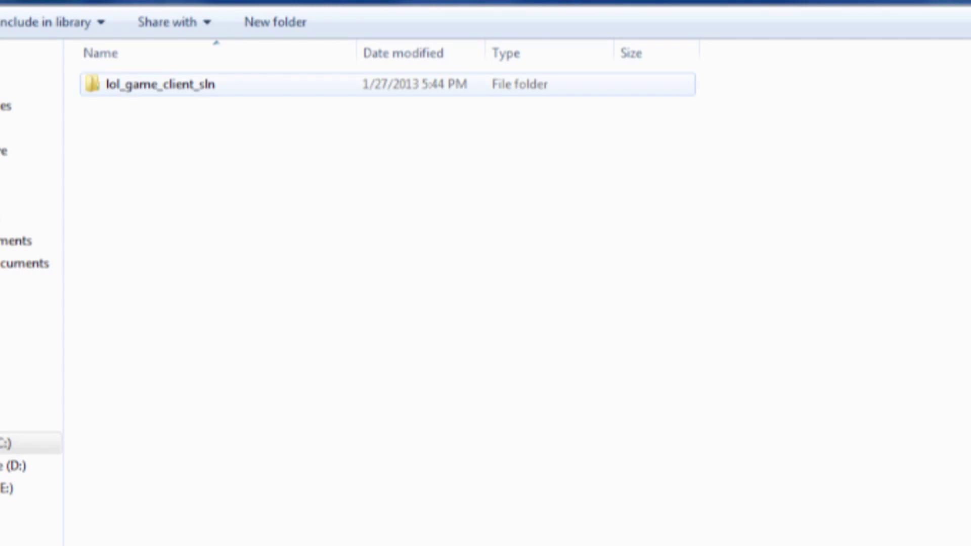
{"action": "double_click", "coordinate": [132, 84]}
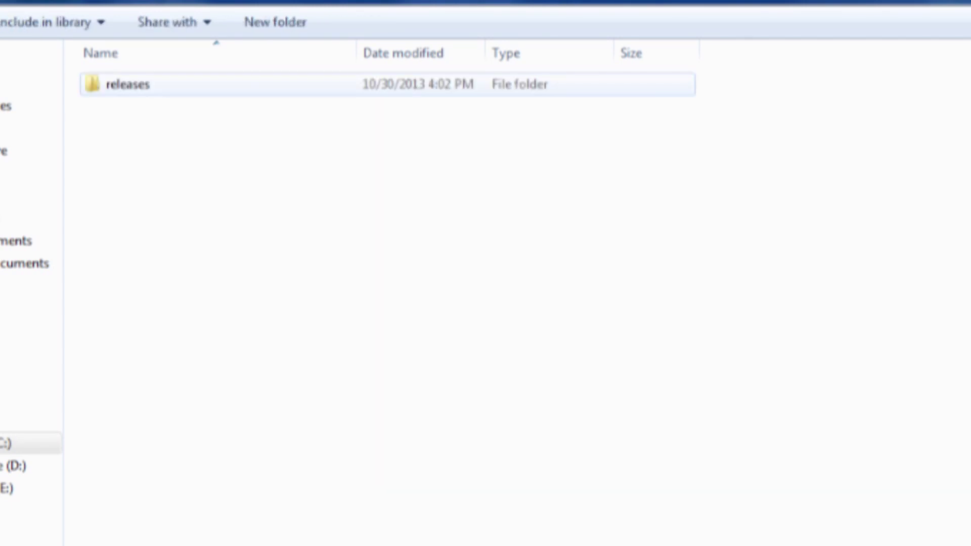
{"action": "double_click", "coordinate": [132, 84]}
{"action": "double_click", "coordinate": [131, 84]}
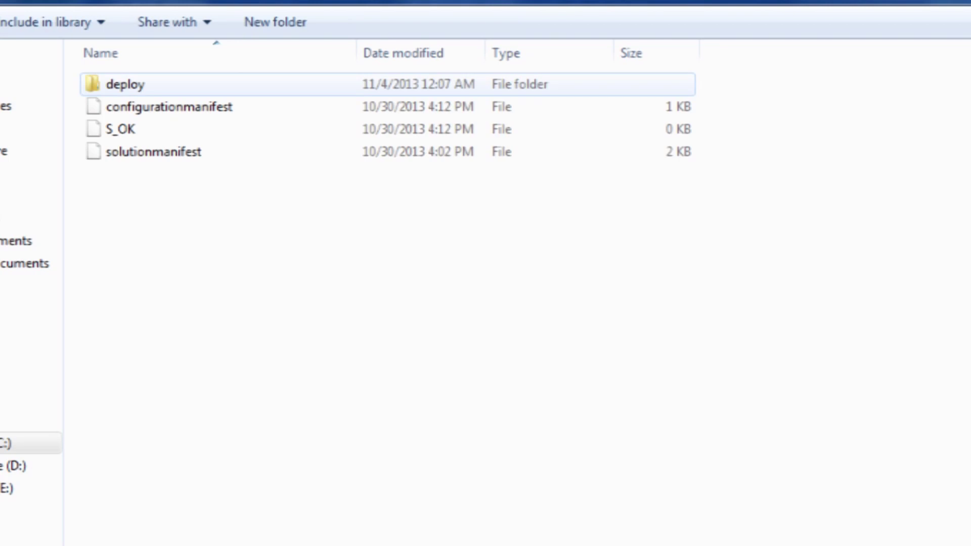
{"action": "double_click", "coordinate": [131, 84]}
Copy the League of Legends application file from the deploy folder.
{"action": "scroll", "coordinate": [303, 241], "scroll_direction": "down", "scroll_amount": 10}
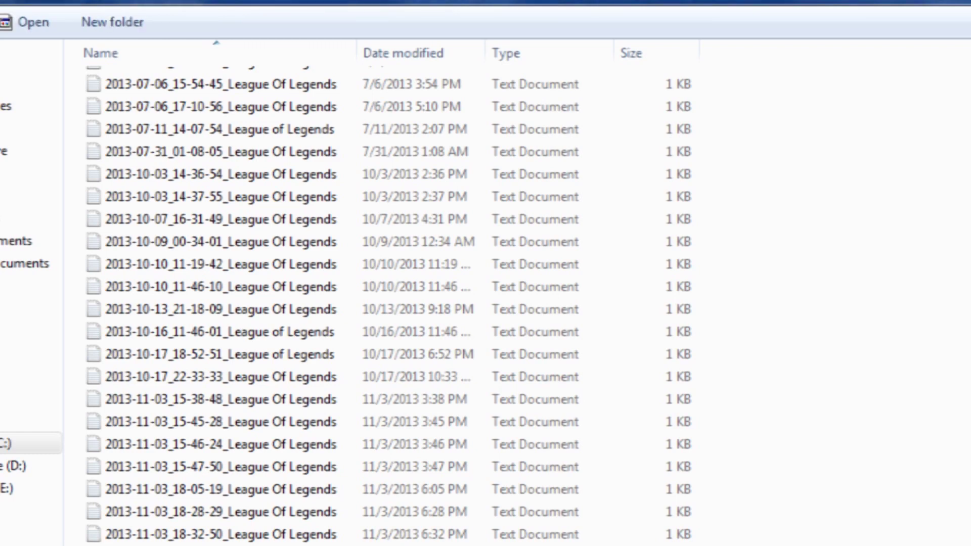
{"action": "scroll", "coordinate": [354, 304], "scroll_direction": "down", "scroll_amount": 10}
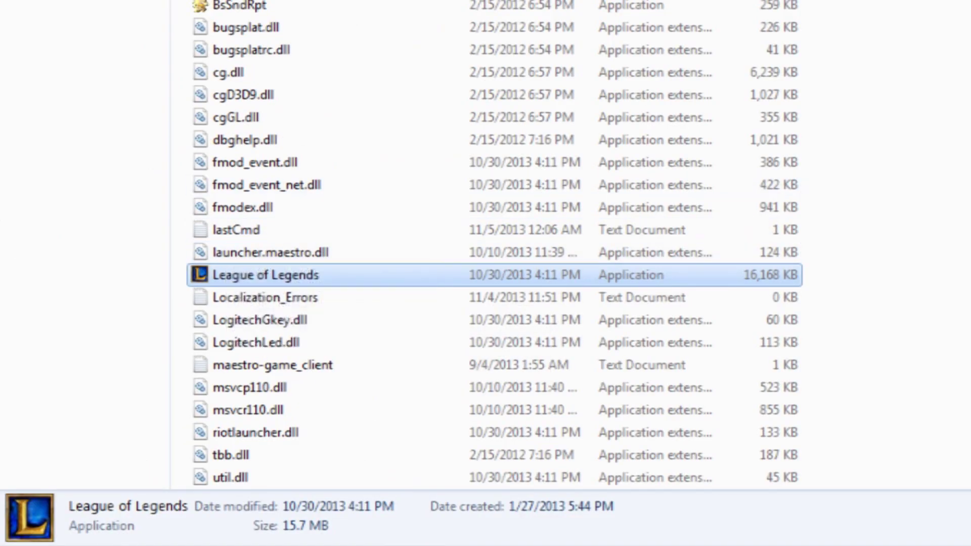
{"action": "right_click", "coordinate": [244, 275]}
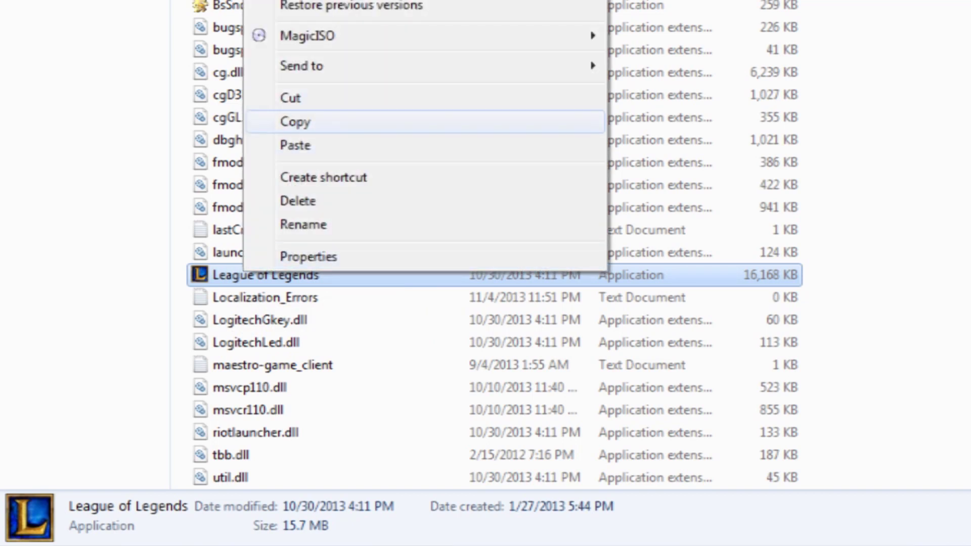
{"action": "left_click", "coordinate": [295, 122]}
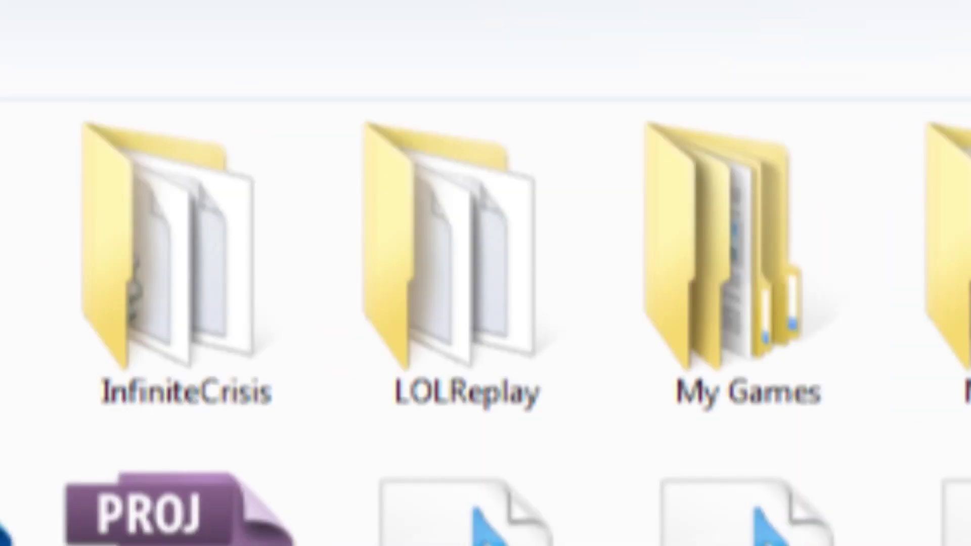
Open the data folder inside LOLReplay in Documents and select the 3.13.0.399 version folder.
{"action": "double_click", "coordinate": [458, 253]}
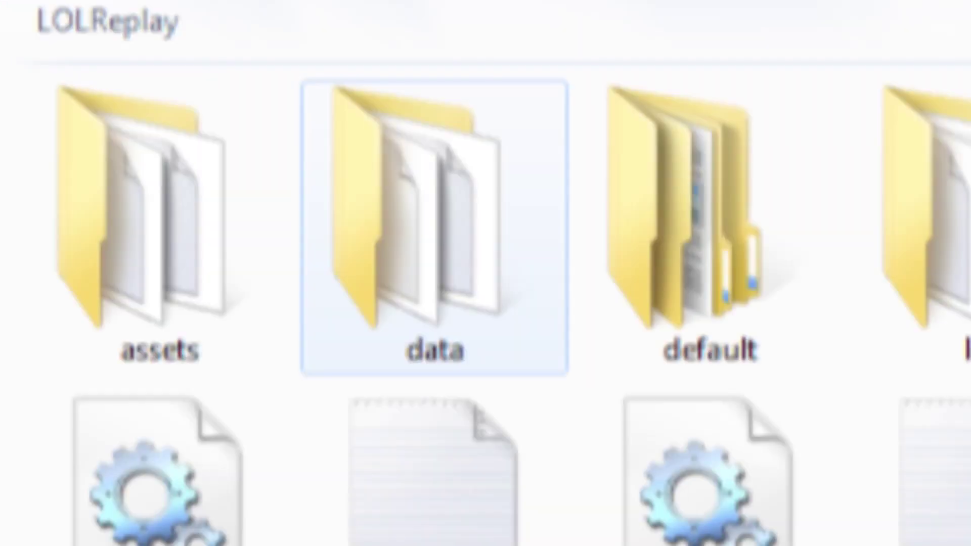
{"action": "left_click", "coordinate": [113, 76]}
{"action": "double_click", "coordinate": [435, 228]}
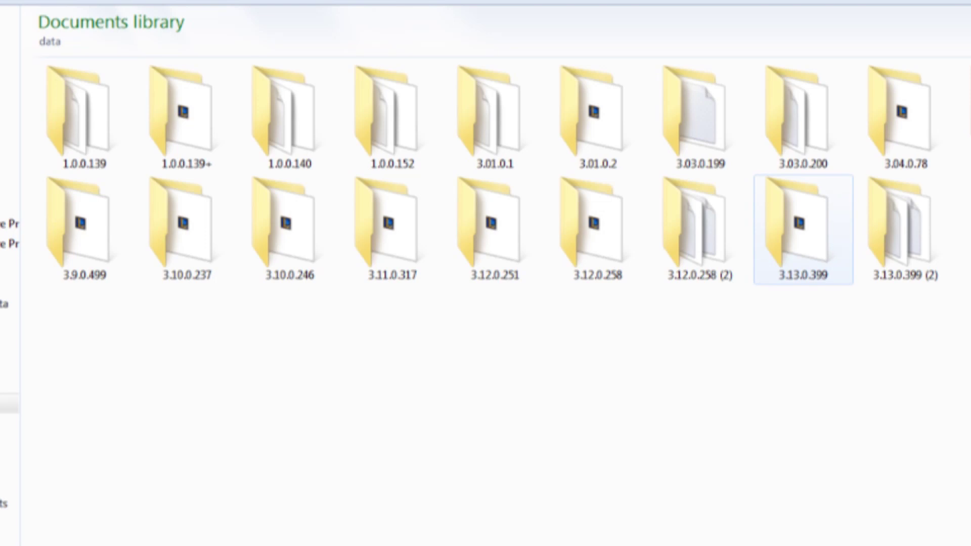
{"action": "mouse_move", "coordinate": [798, 284]}
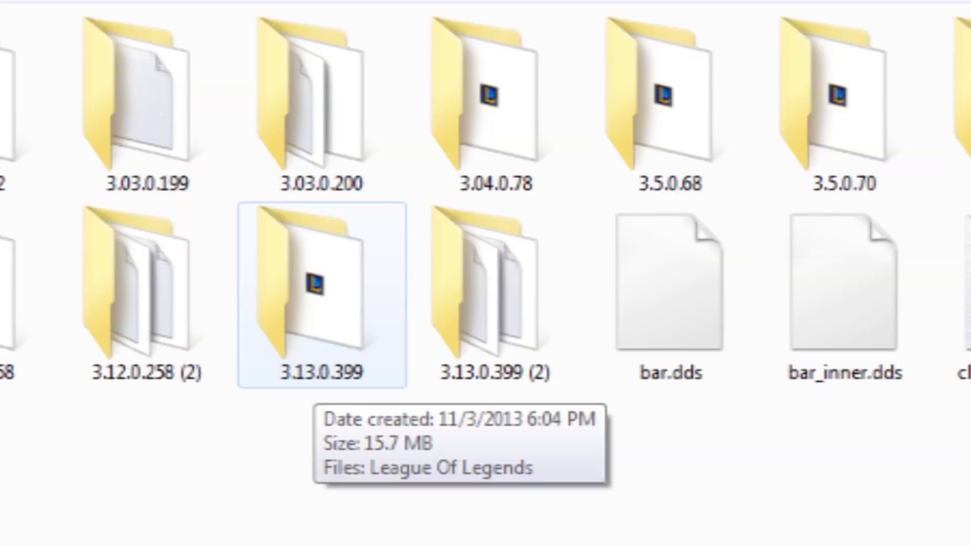
{"action": "left_click", "coordinate": [321, 294]}
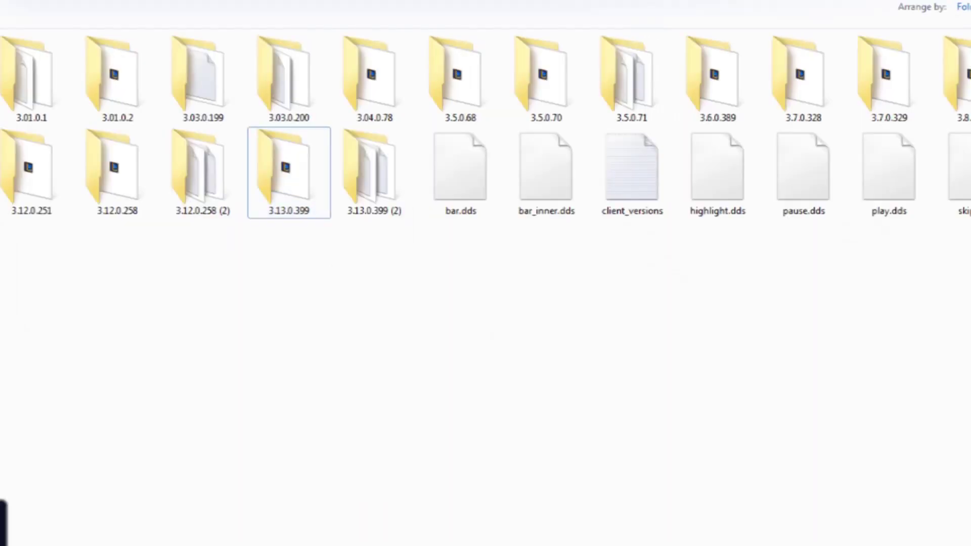
Create a new folder in the data folder and enter 3.13.0.399 (2) as its name.
{"action": "right_click", "coordinate": [408, 481]}
{"action": "mouse_move", "coordinate": [395, 458]}
{"action": "left_click", "coordinate": [524, 457]}
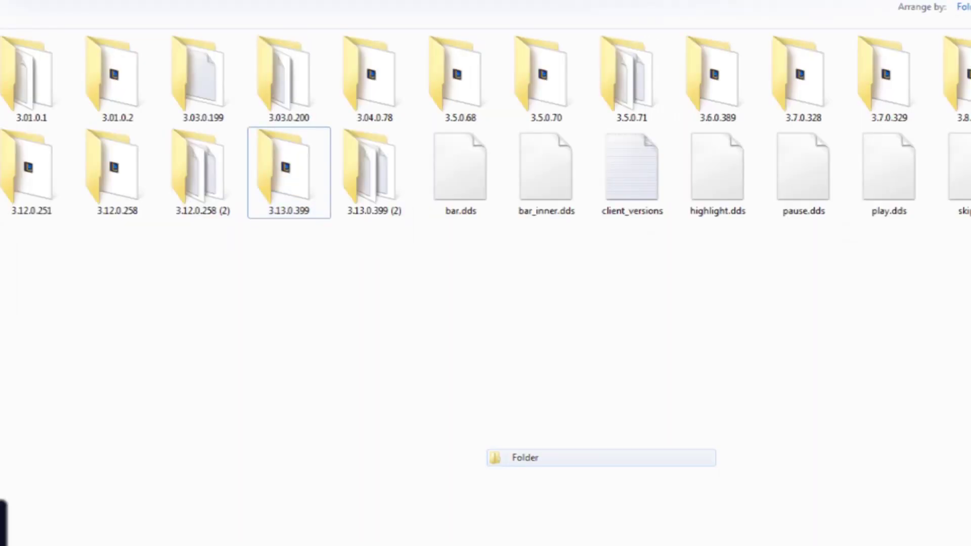
{"action": "type", "text": "3"}
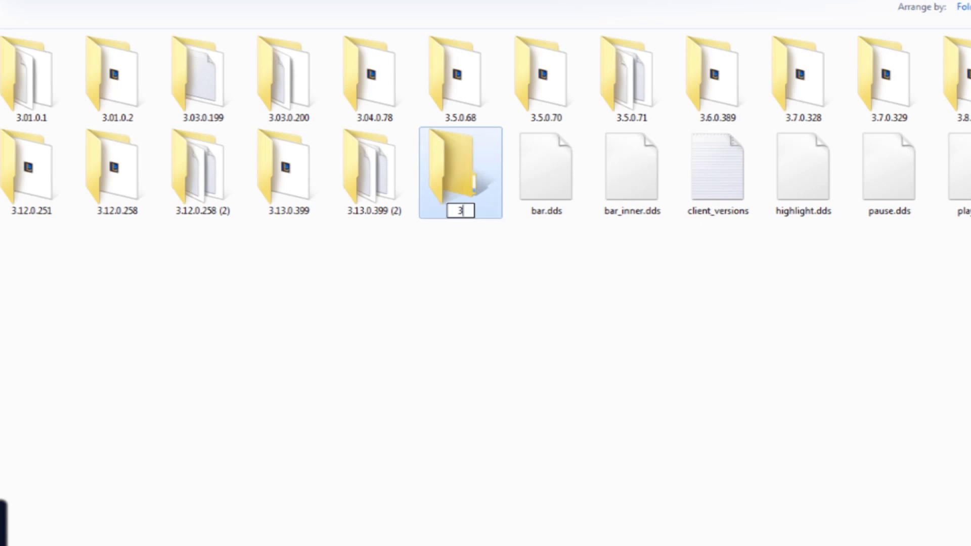
{"action": "type", "text": ".13.0.399 ("}
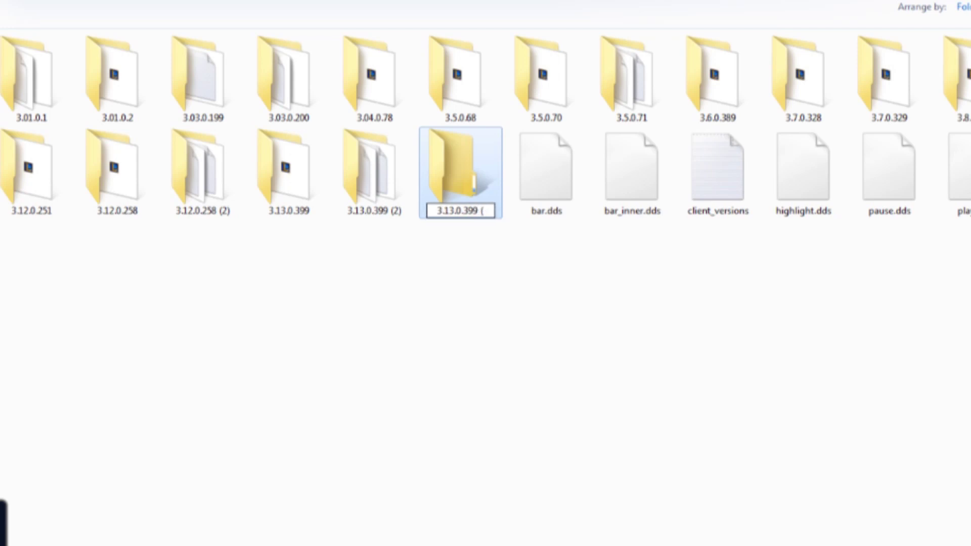
{"action": "type", "text": "2)"}
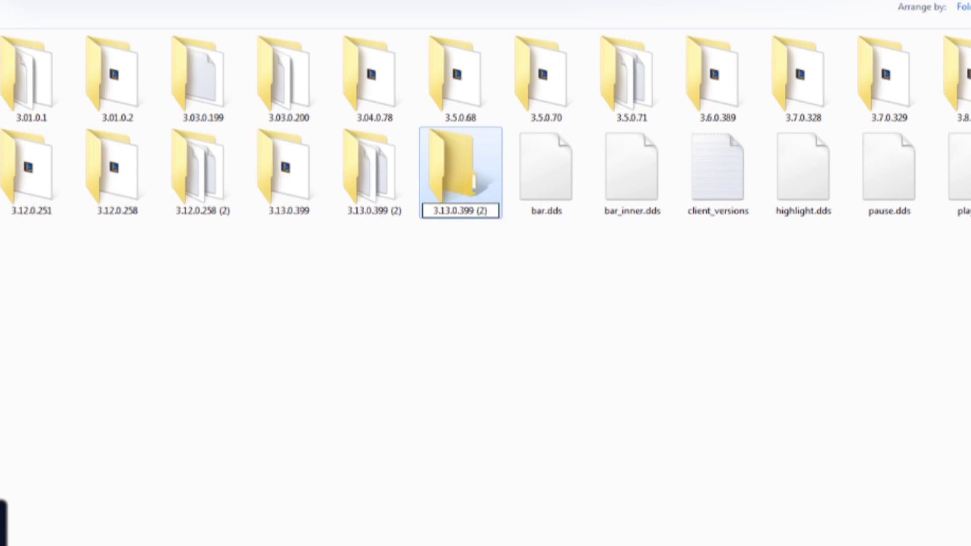
Discard the name entered for the new folder and delete that folder.
{"action": "key", "text": "ctrl+a"}
{"action": "type", "text": "3"}
{"action": "key", "text": "BackSpace"}
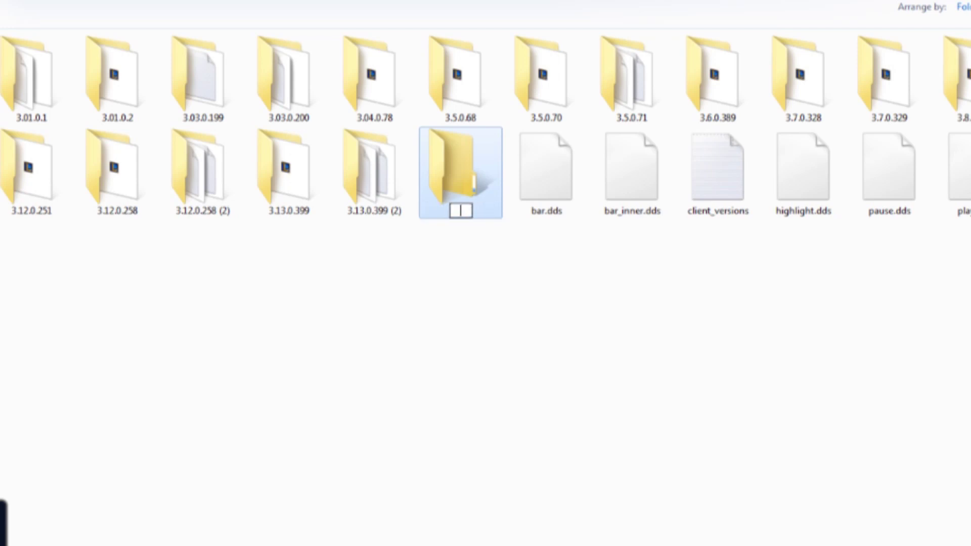
{"action": "key", "text": "Escape"}
{"action": "key", "text": "Delete"}
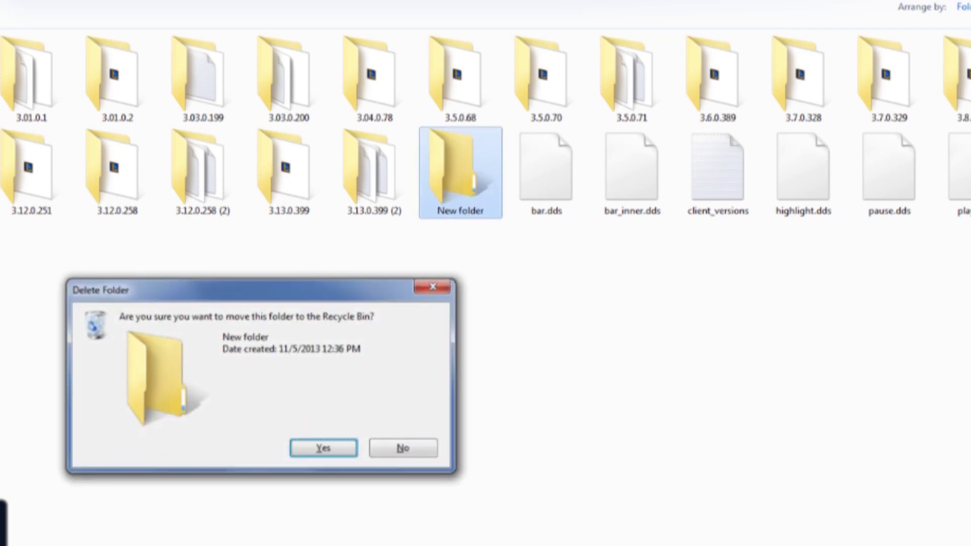
{"action": "key", "text": "Return"}
Paste the copied League of Legends application into the existing 3.13.0.399 (2) folder and leave that folder.
{"action": "left_click", "coordinate": [374, 172]}
{"action": "key", "text": "Return"}
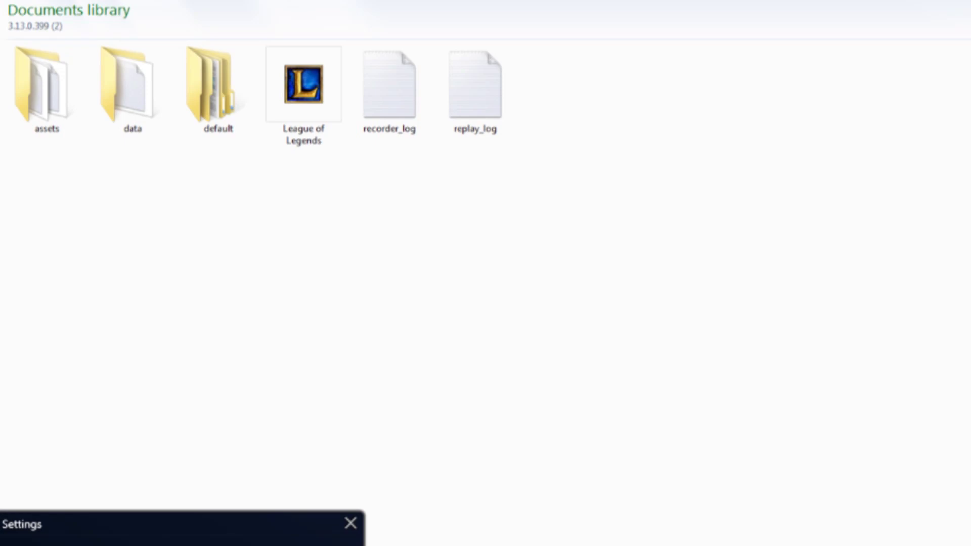
{"action": "right_click", "coordinate": [290, 256]}
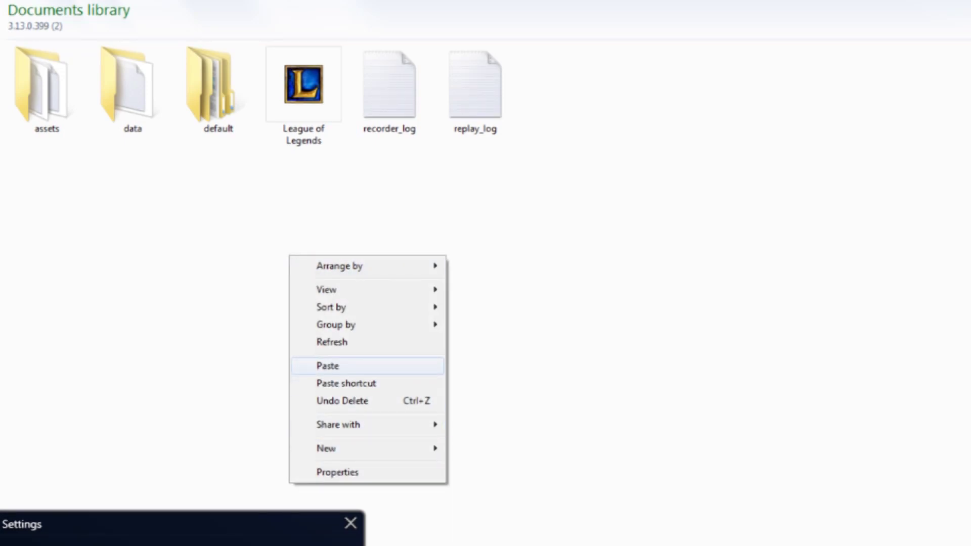
{"action": "left_click", "coordinate": [327, 366]}
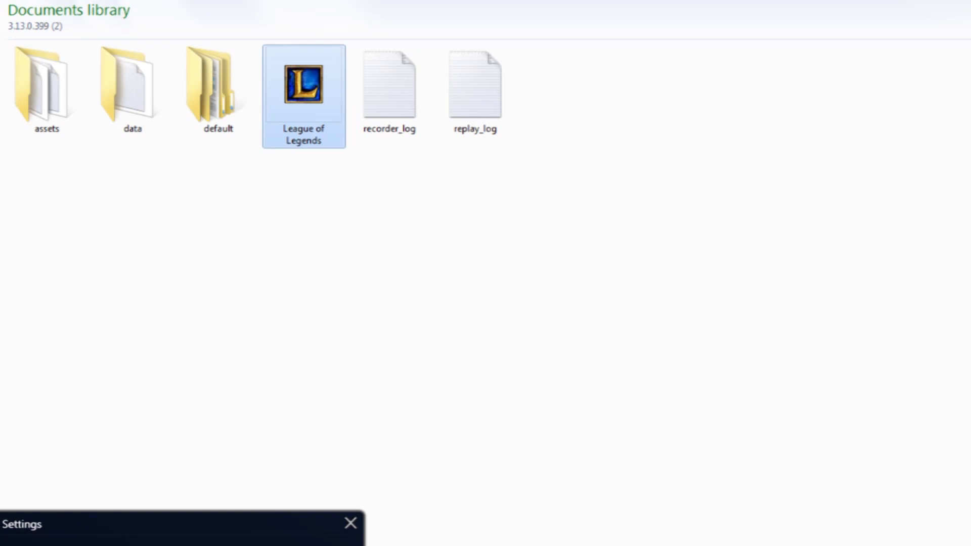
{"action": "key", "text": "BackSpace"}
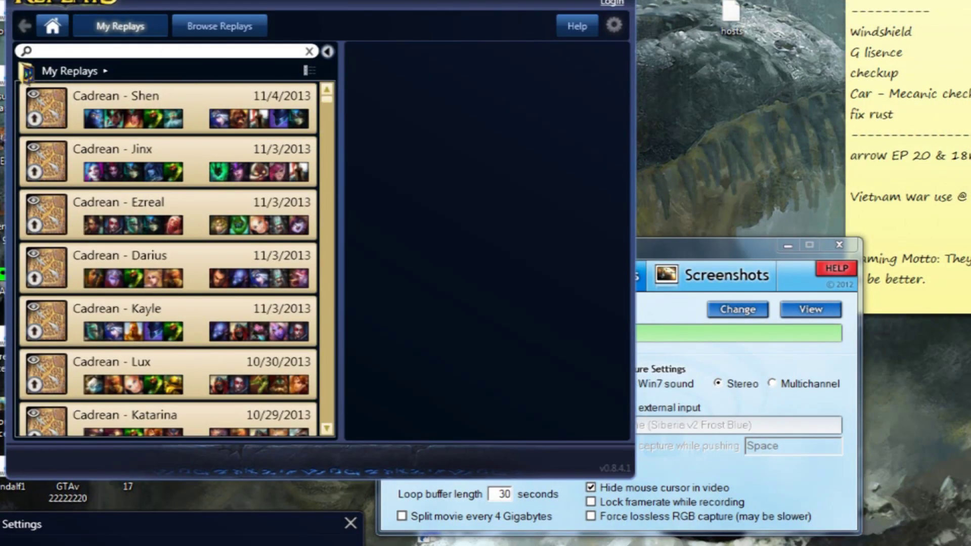
Examine the Data Directory setting, browse to the 3.13.0.399 (2) folder under LOLReplay\data, and dismiss the folder browser.
{"action": "left_click_drag", "start_coordinate": [300, 522], "coordinate": [757, 190]}
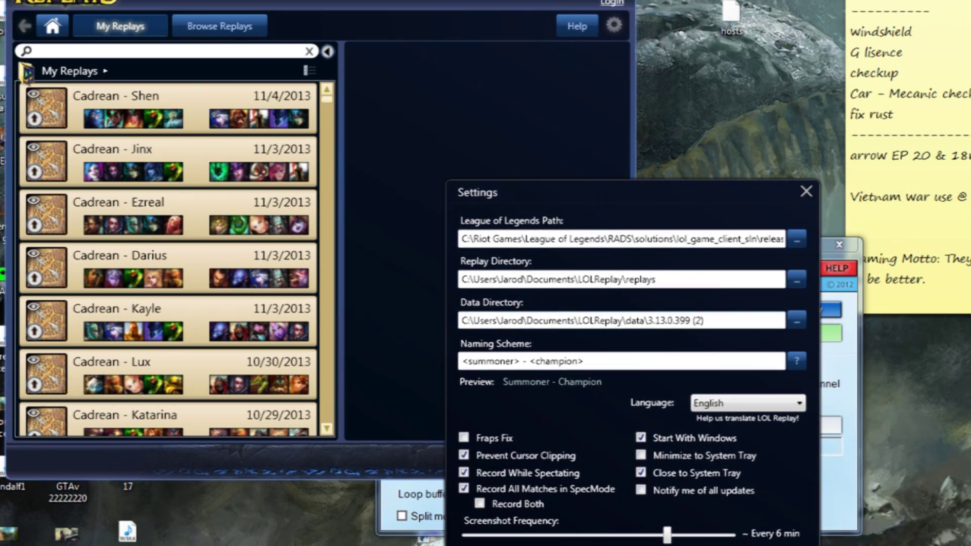
{"action": "left_click_drag", "start_coordinate": [704, 321], "coordinate": [460, 321]}
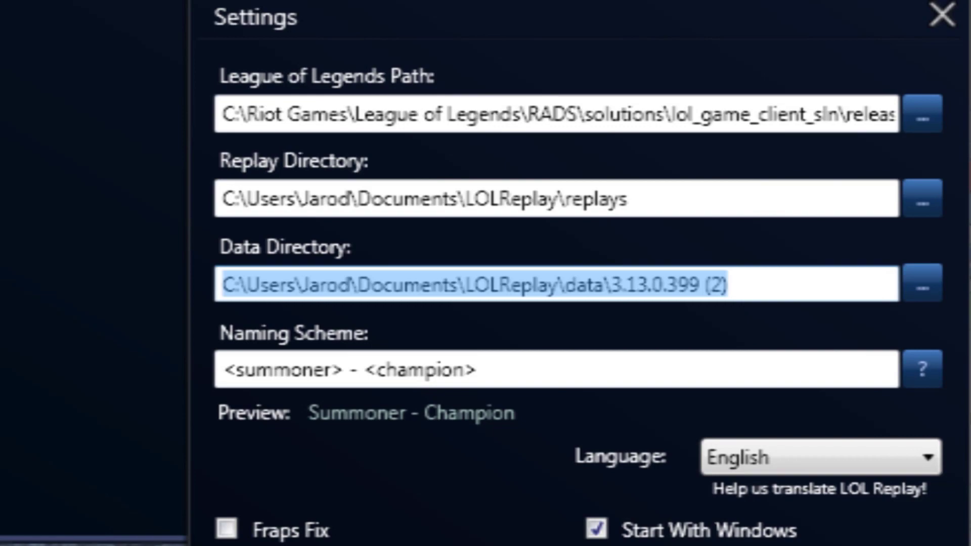
{"action": "left_click", "coordinate": [796, 320]}
{"action": "scroll", "coordinate": [351, 157], "scroll_direction": "down", "scroll_amount": 4}
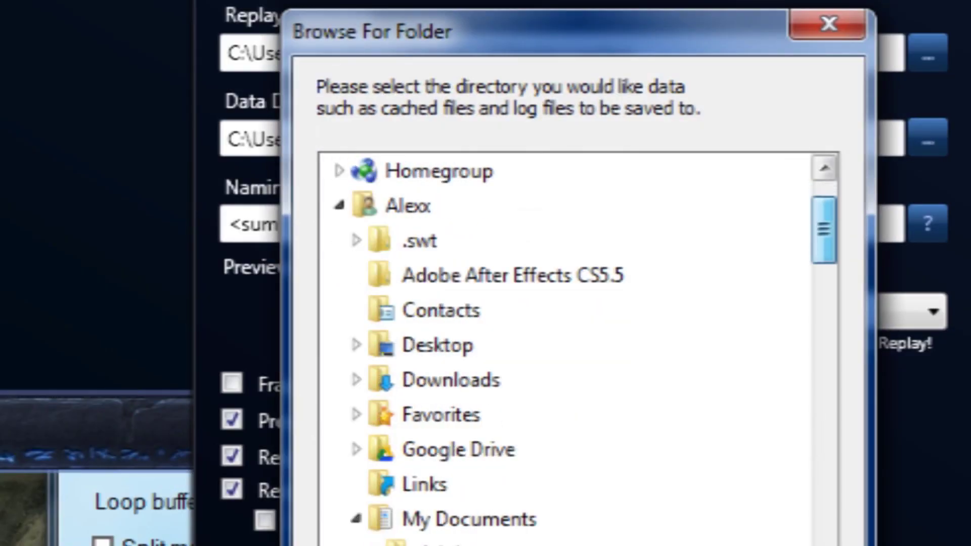
{"action": "scroll", "coordinate": [350, 157], "scroll_direction": "down", "scroll_amount": 6}
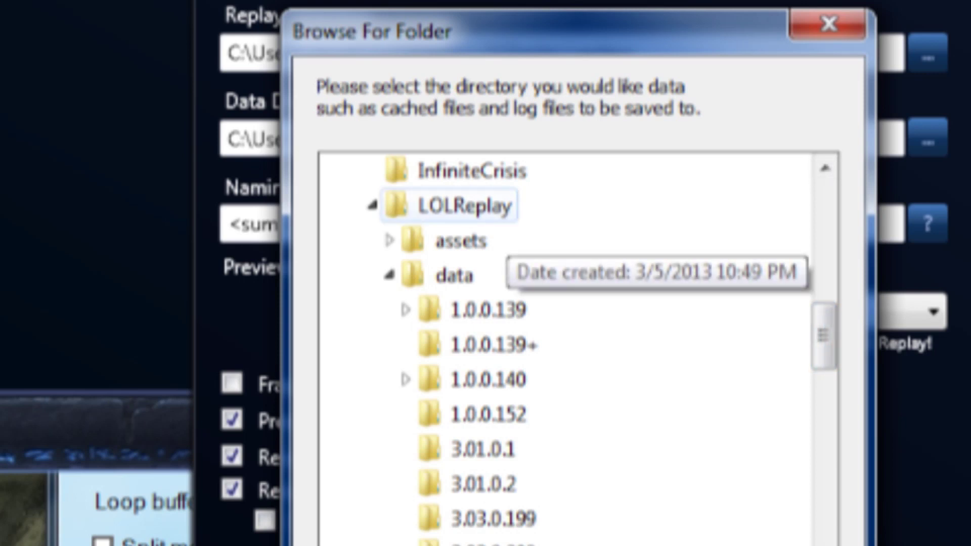
{"action": "left_click_drag", "start_coordinate": [824, 336], "coordinate": [823, 445]}
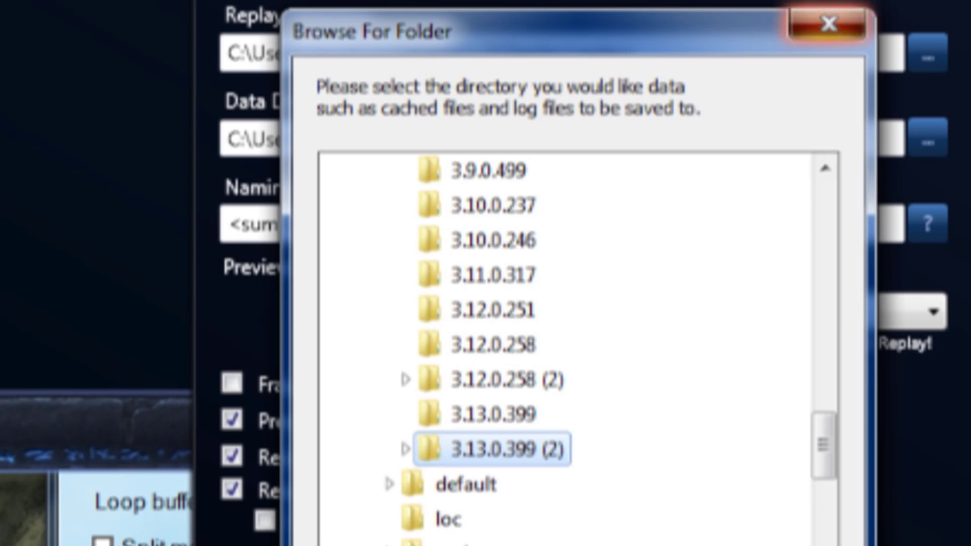
{"action": "left_click", "coordinate": [828, 23]}
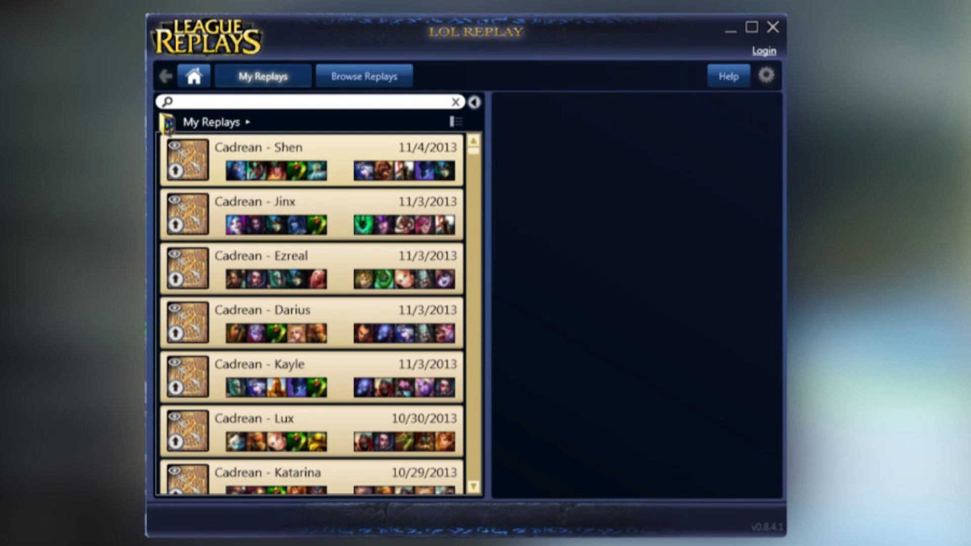
Play the Shen replay dated 11/4/2013 and set the camera to follow the Shen player.
{"action": "double_click", "coordinate": [340, 170]}
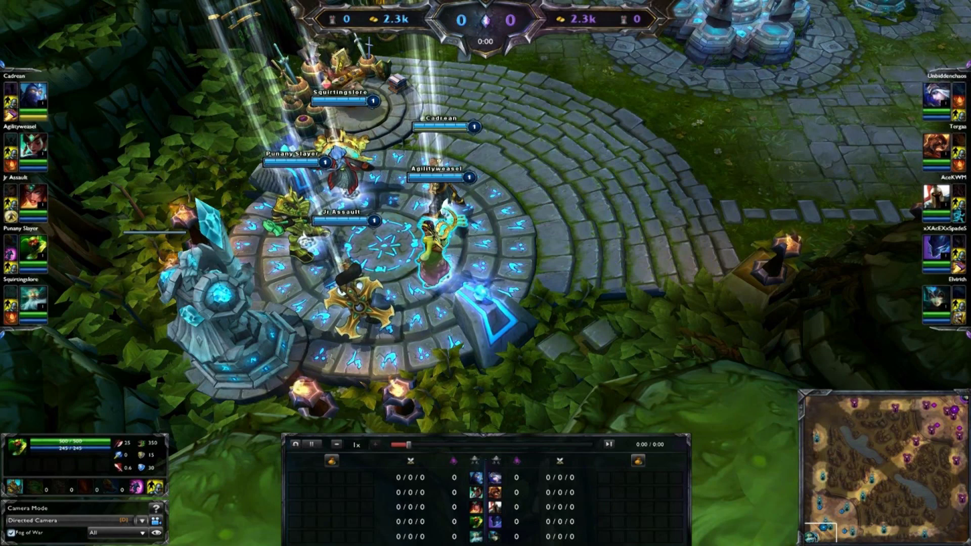
{"action": "key", "text": "1"}
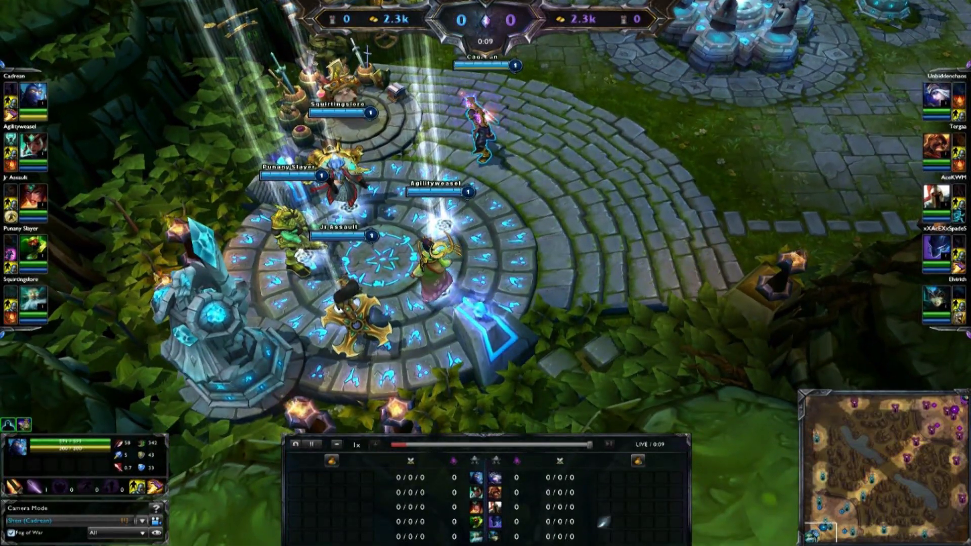
{"action": "scroll", "coordinate": [486, 273], "scroll_direction": "down", "scroll_amount": 3}
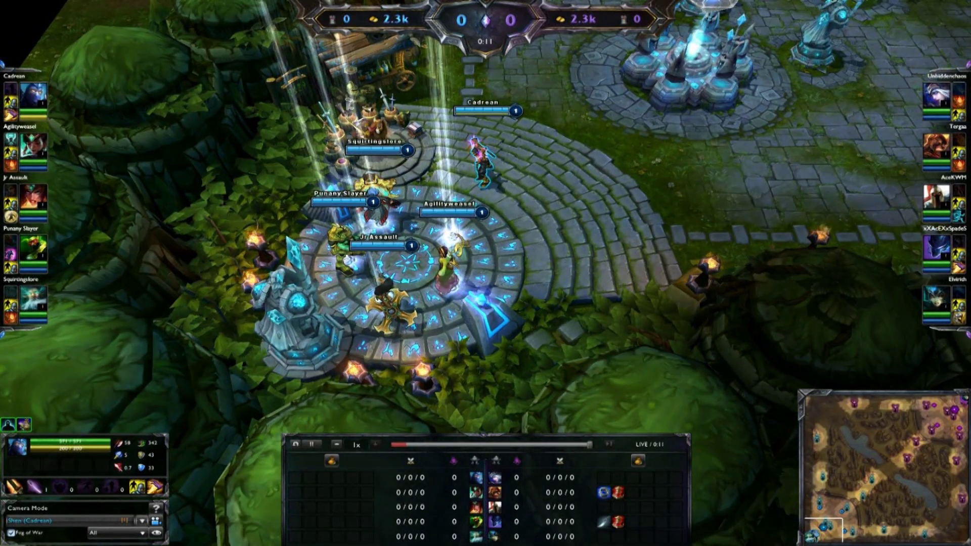
Hide the score display, the blue and purple team frames and the minimap from the replay interface.
{"action": "left_click", "coordinate": [156, 532]}
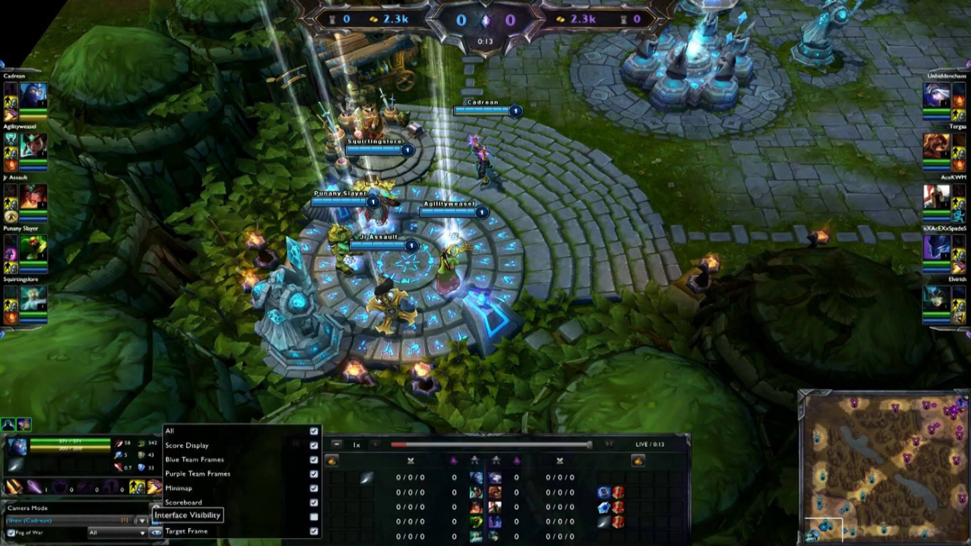
{"action": "left_click", "coordinate": [314, 474]}
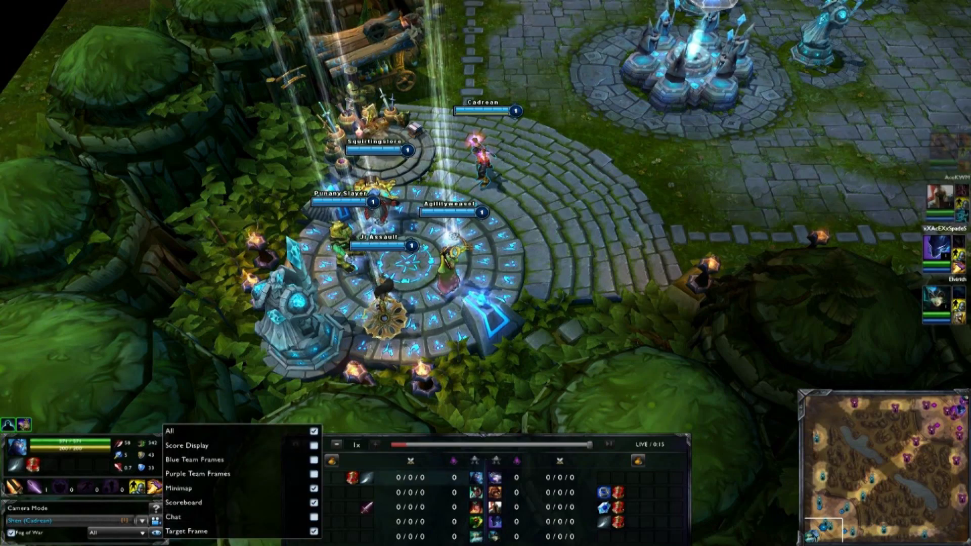
{"action": "left_click", "coordinate": [314, 488]}
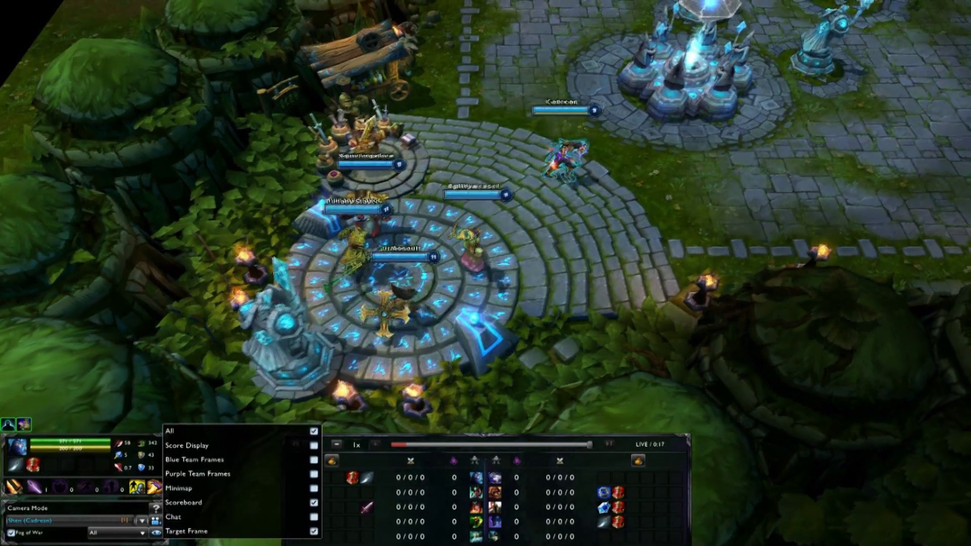
{"action": "left_click", "coordinate": [155, 533]}
Toggle the scoreboard off and back on, and jump the replay to 7:14.
{"action": "key", "text": "o"}
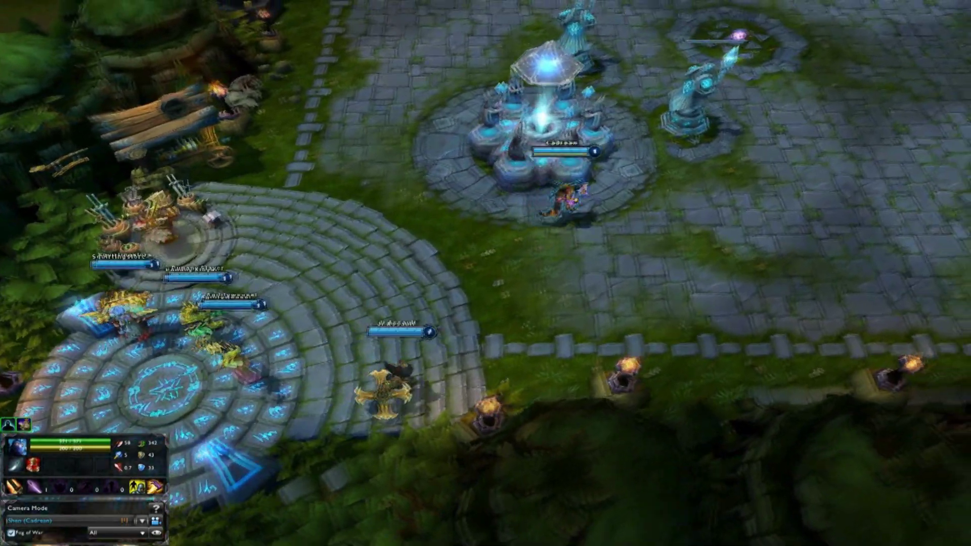
{"action": "key", "text": "o"}
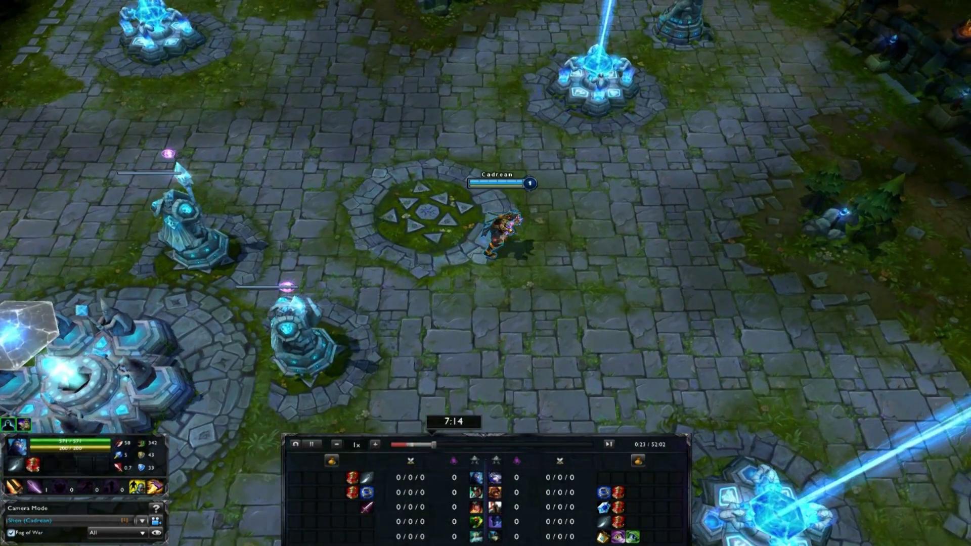
{"action": "left_click", "coordinate": [434, 445]}
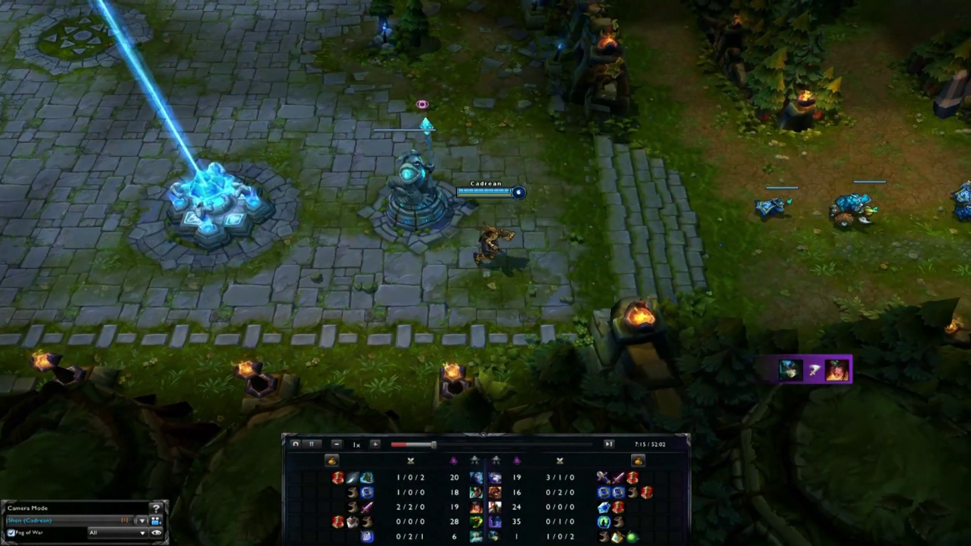